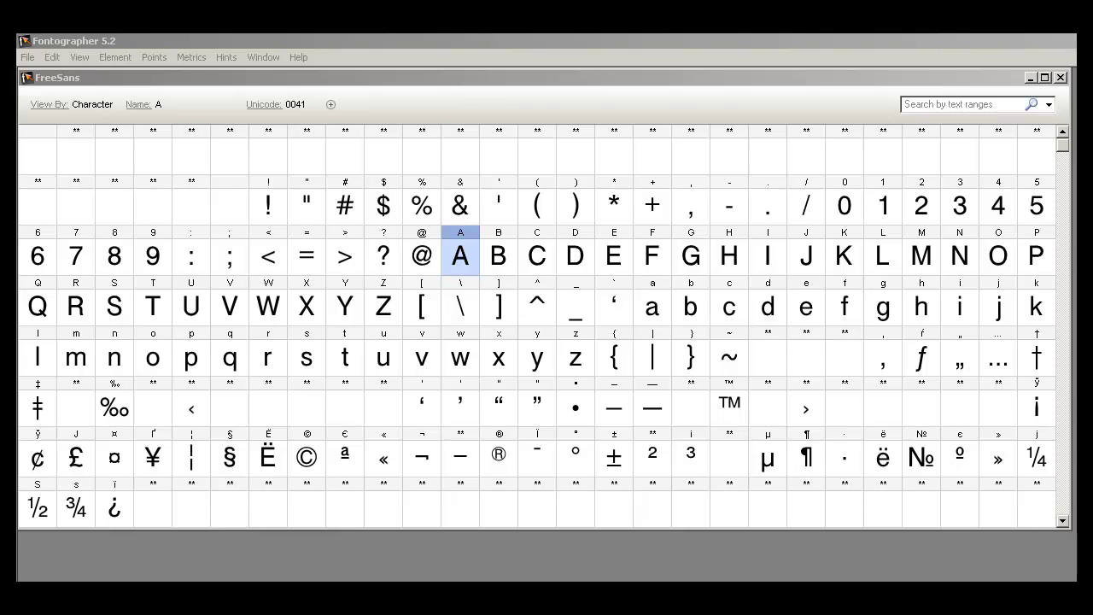
- Open the FreeSans A glyph in its outline window and shear it sideways
click(472, 259)
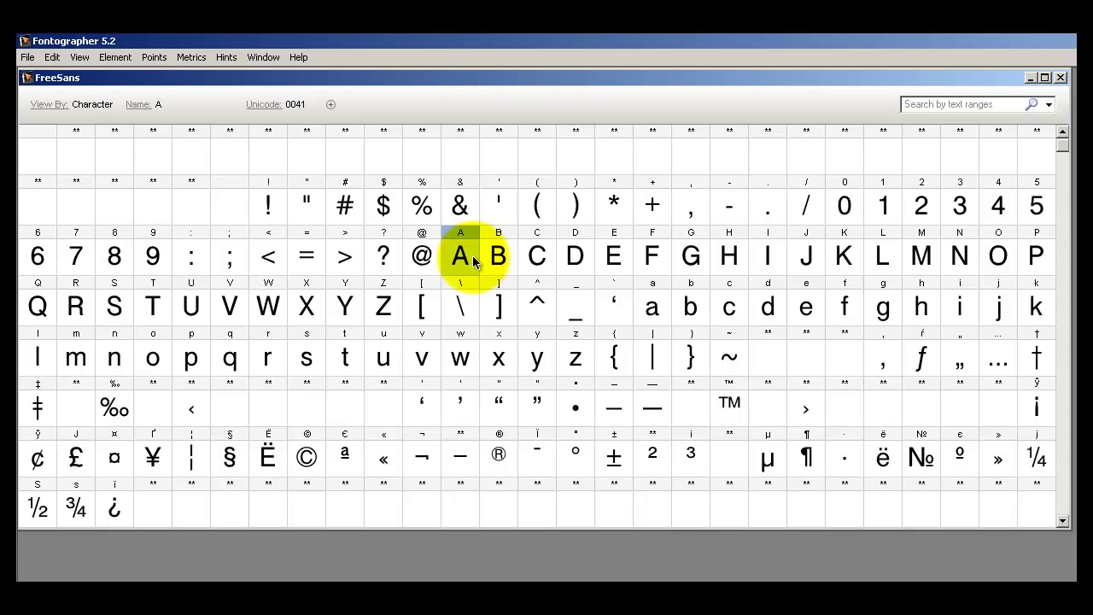
double_click(473, 259)
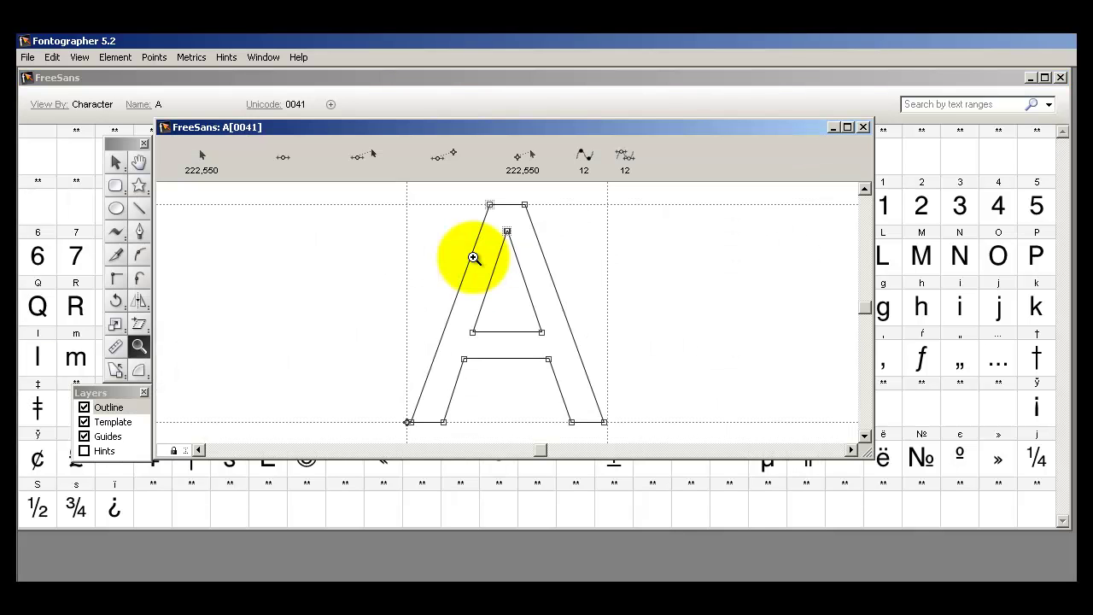
key(space)
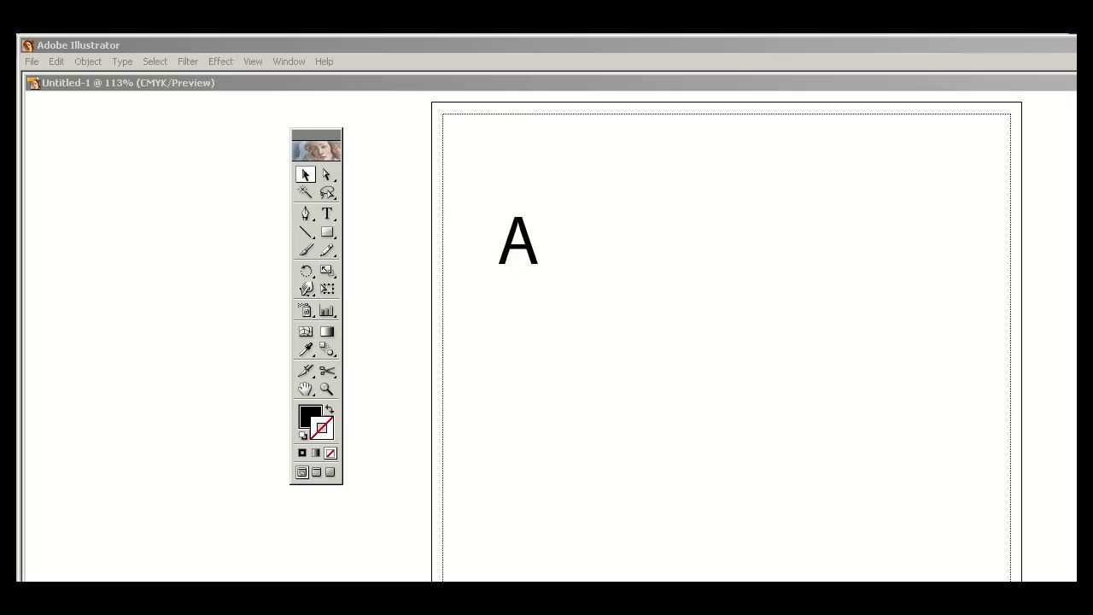
- Convert Illustrator's letter A to vector outlines with Create Outlines and drag it lower
click(673, 206)
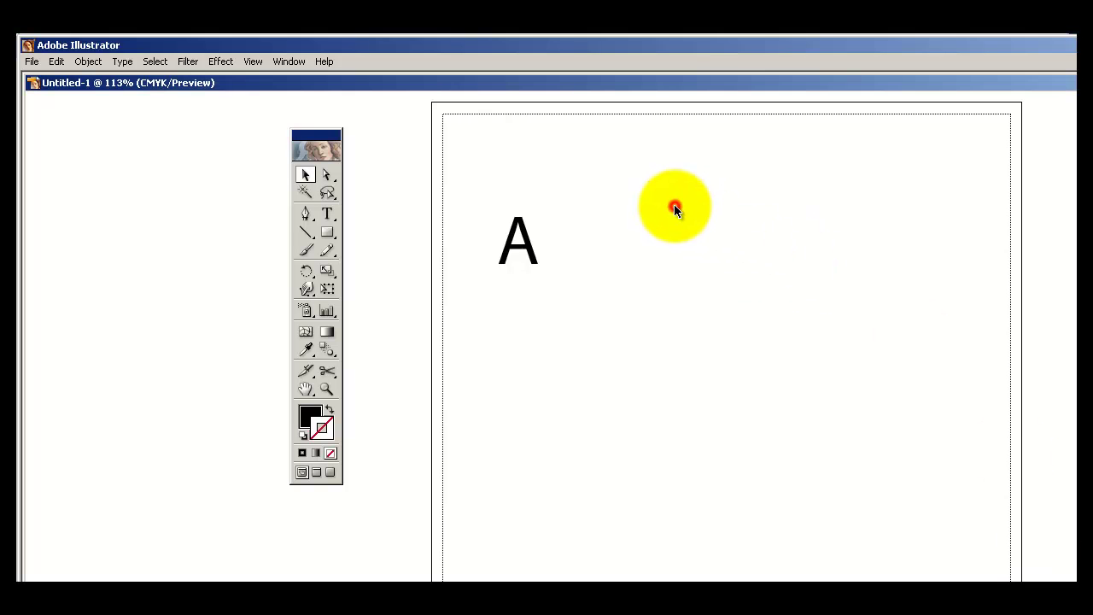
click(508, 262)
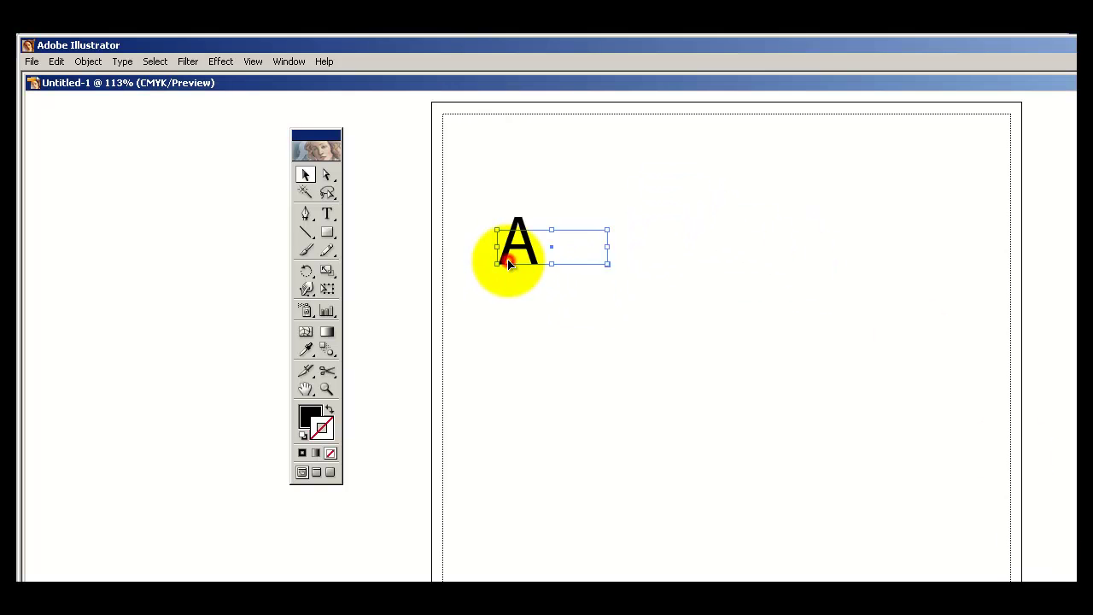
click(123, 63)
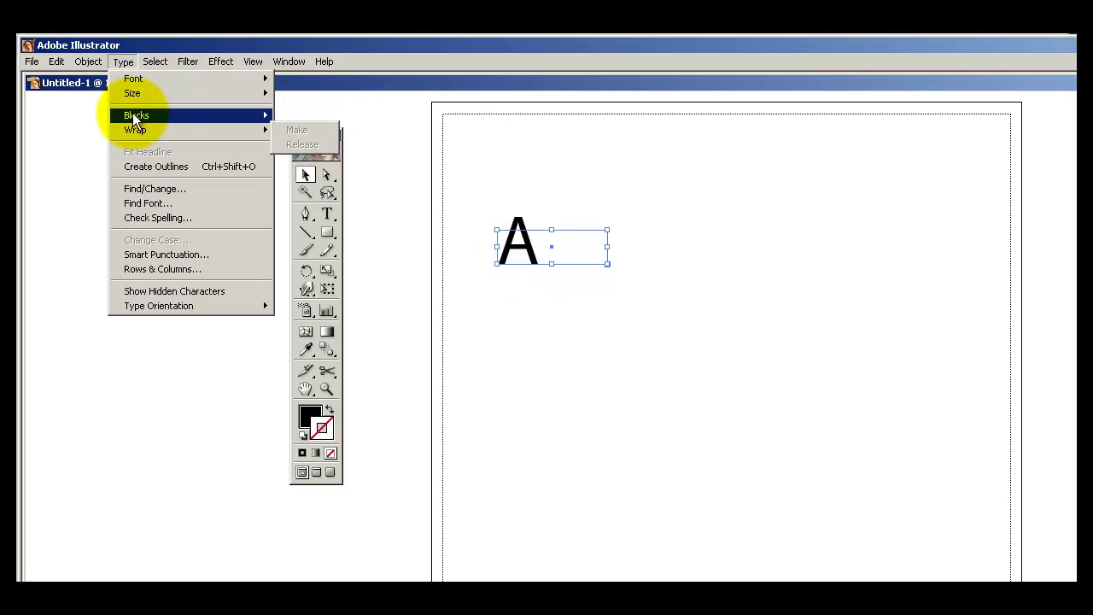
mouse_move(134, 119)
click(151, 166)
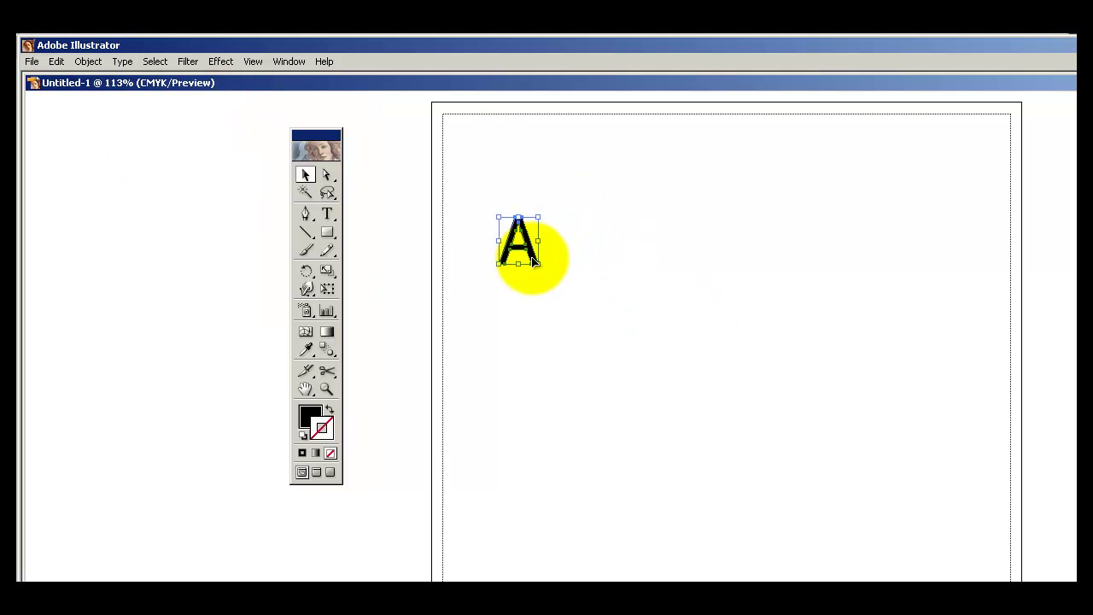
drag(529, 251, 527, 316)
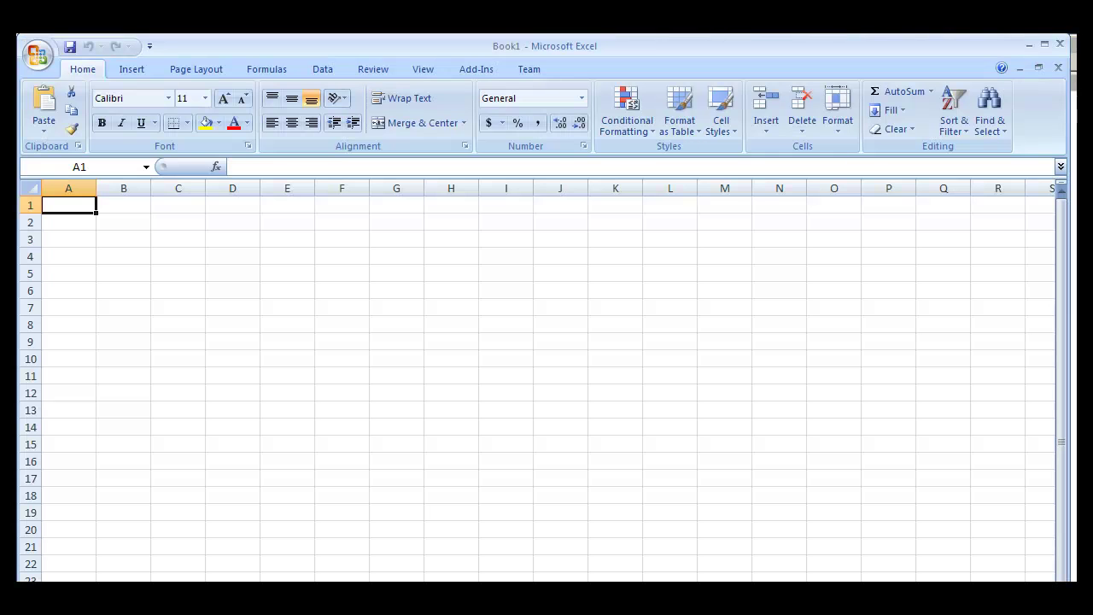
- Open Excel's Home tab font name list to view the available fonts
click(172, 97)
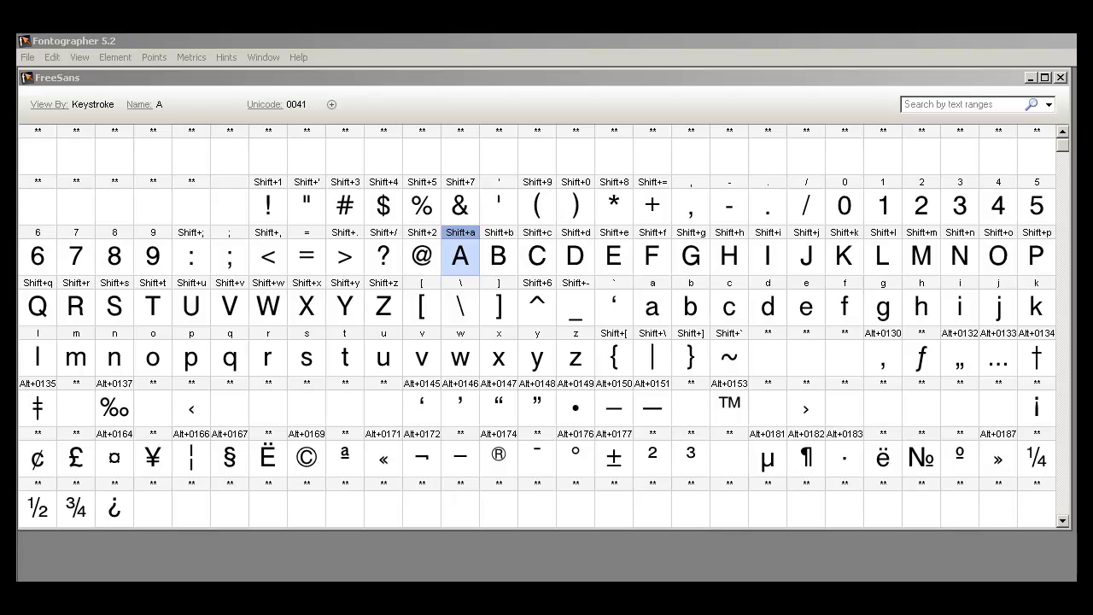
click(415, 86)
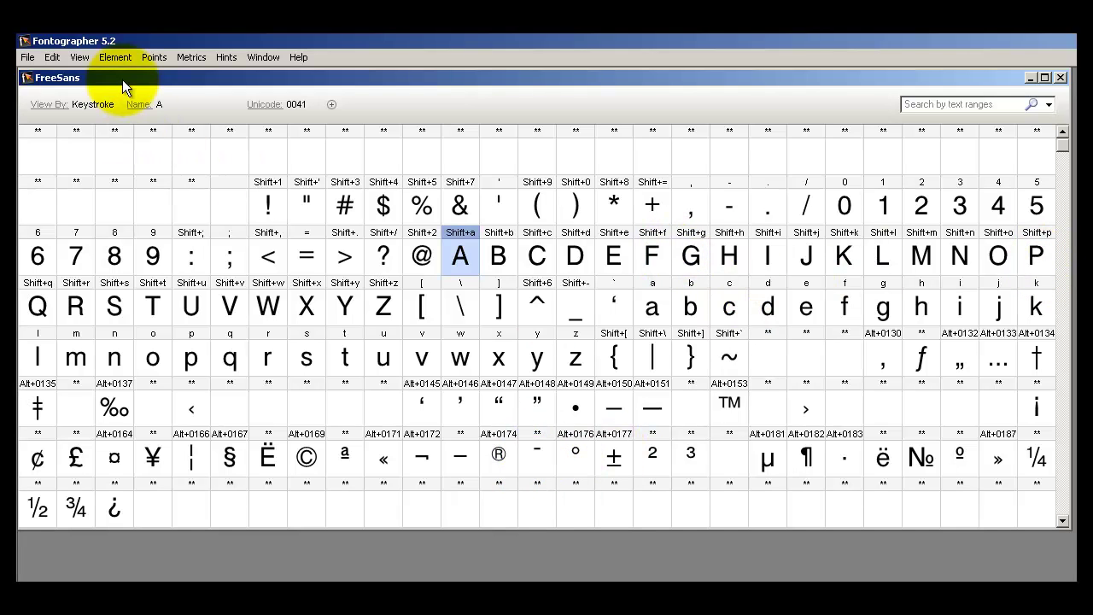
click(31, 57)
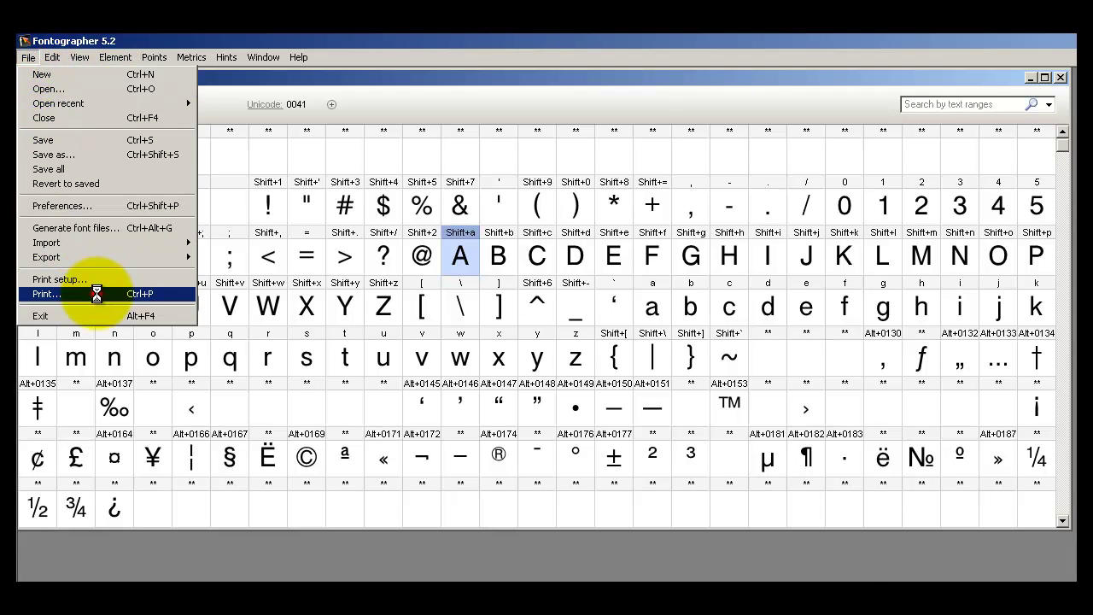
click(94, 292)
click(849, 350)
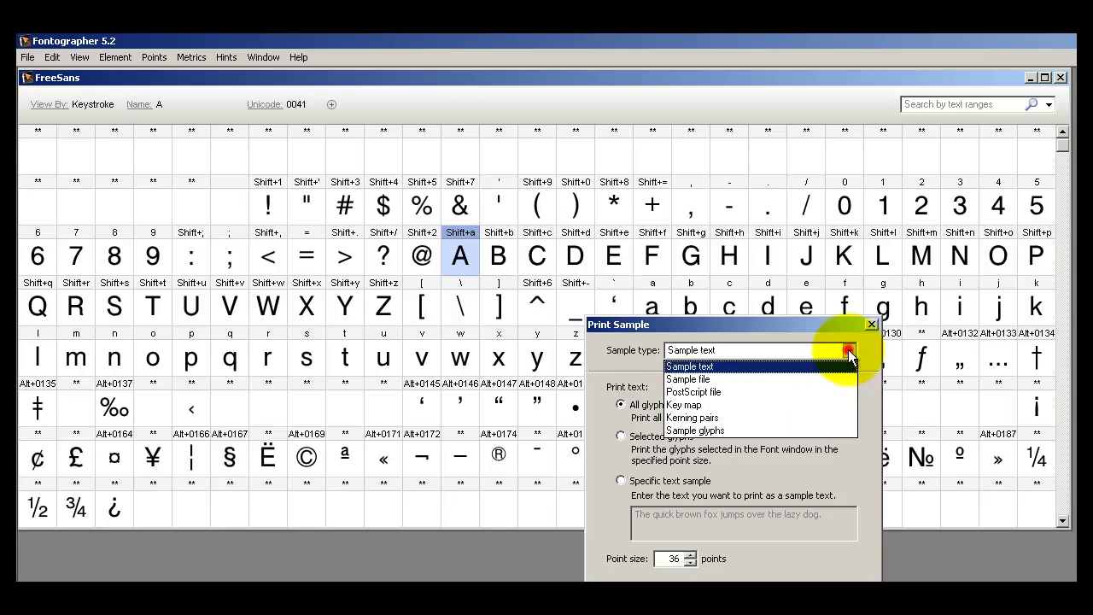
click(805, 406)
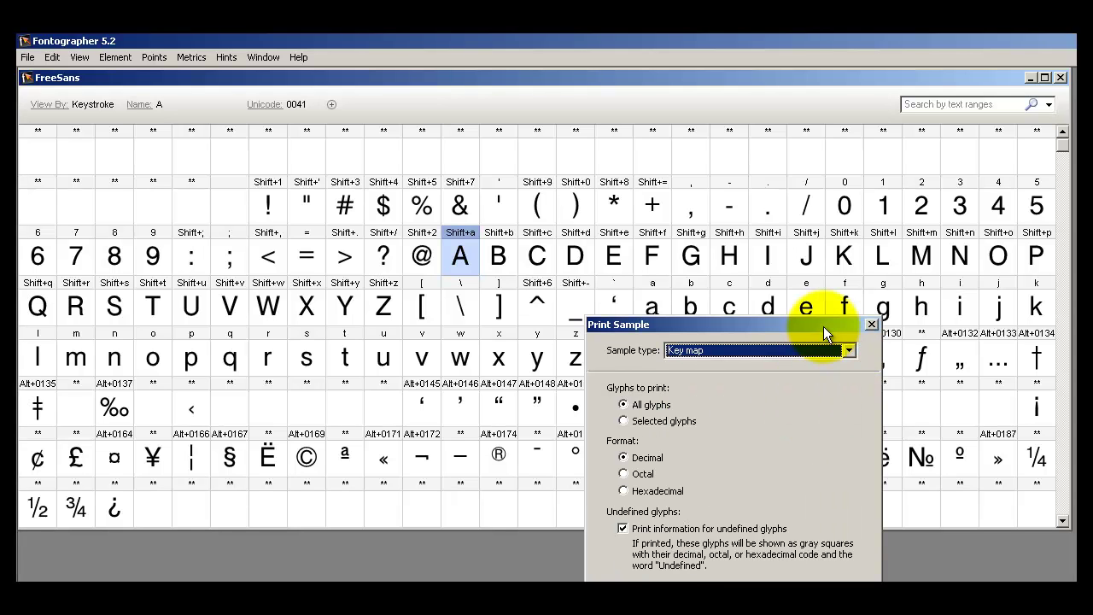
drag(824, 327, 753, 215)
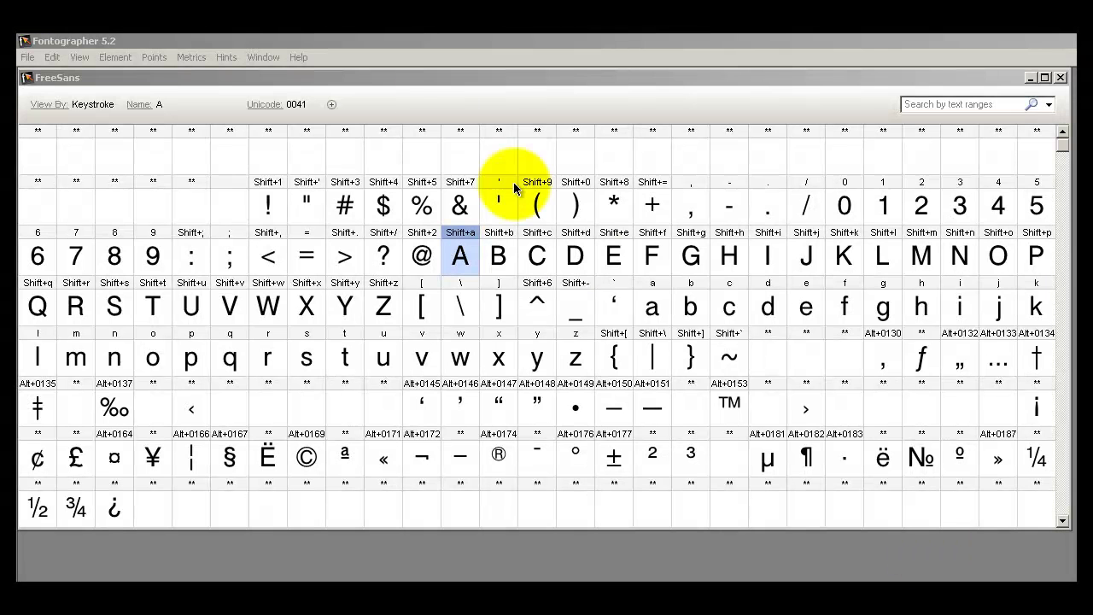
- Open the FreeSans metrics window from the Window menu
click(405, 77)
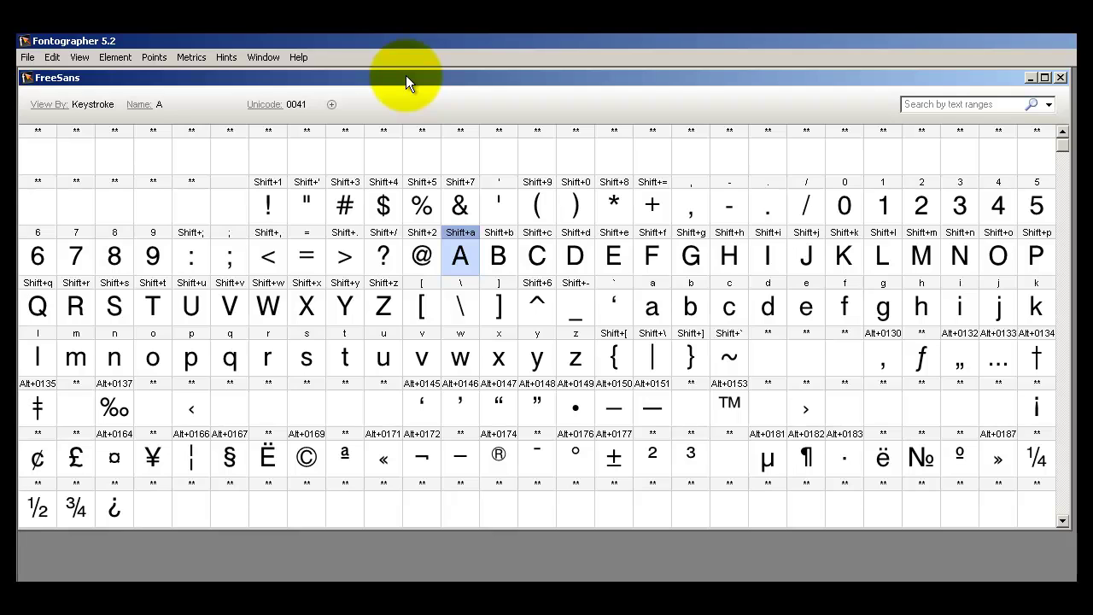
click(199, 57)
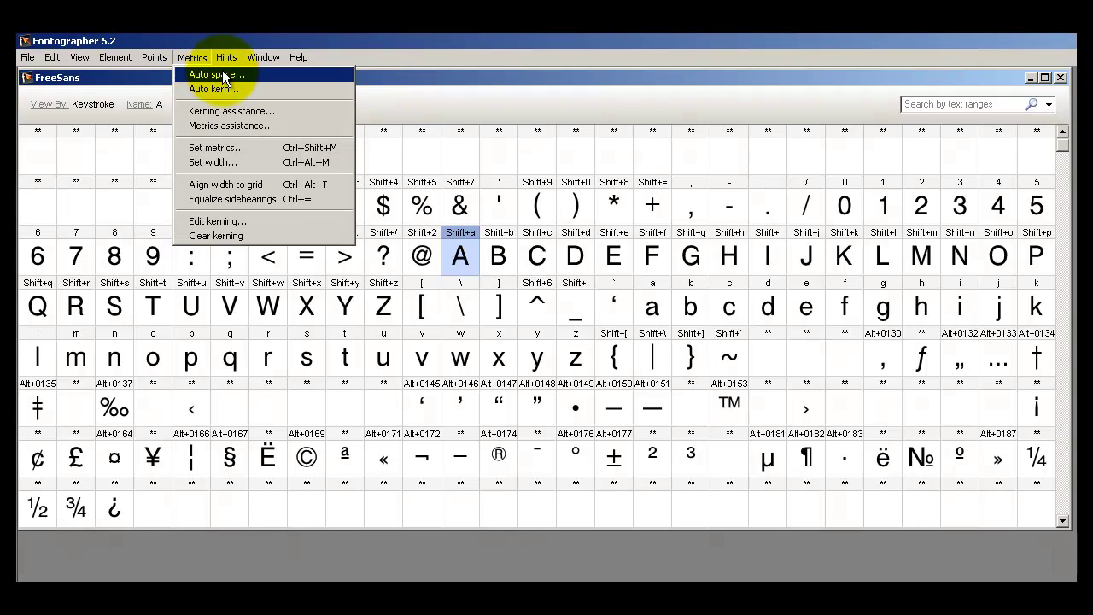
click(264, 58)
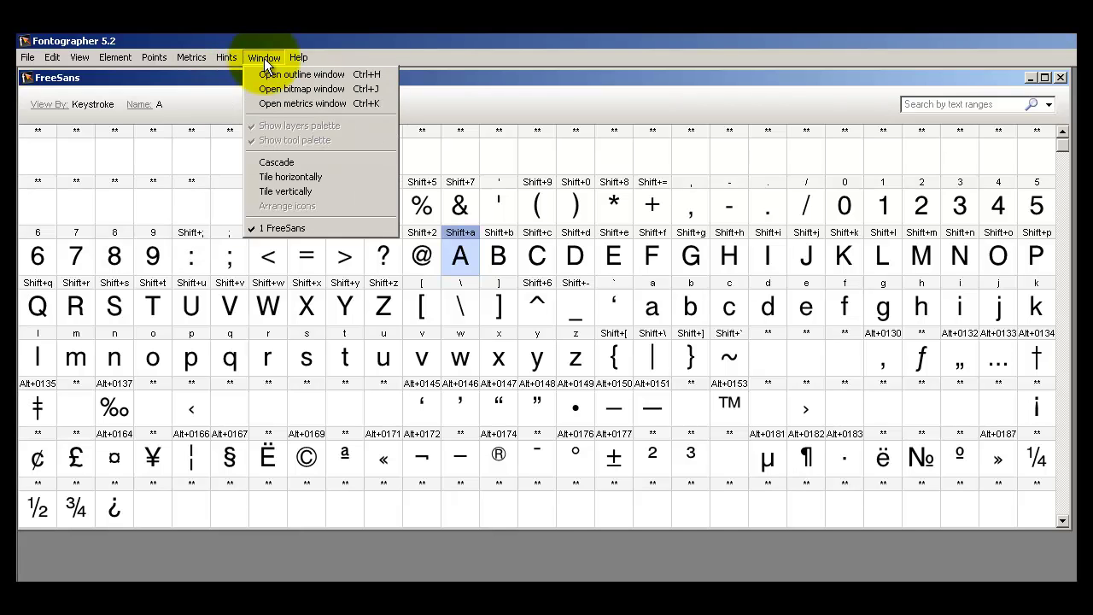
click(301, 102)
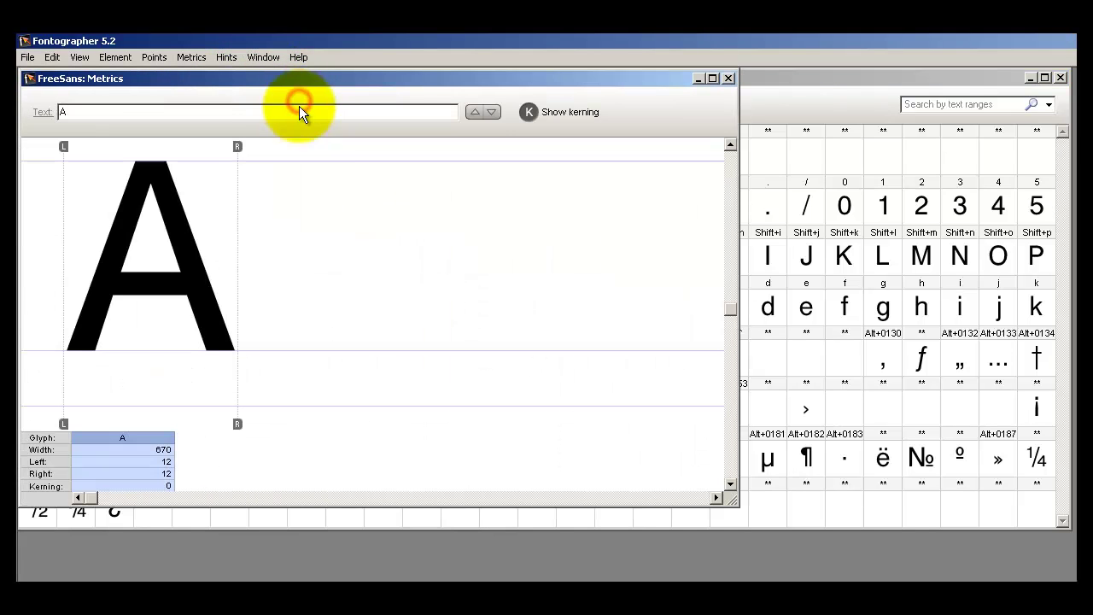
- Replace the preview text with 'Wa' and tighten the Wa kerning from -25 to -117
click(169, 112)
key(BackSpace)
text(W)
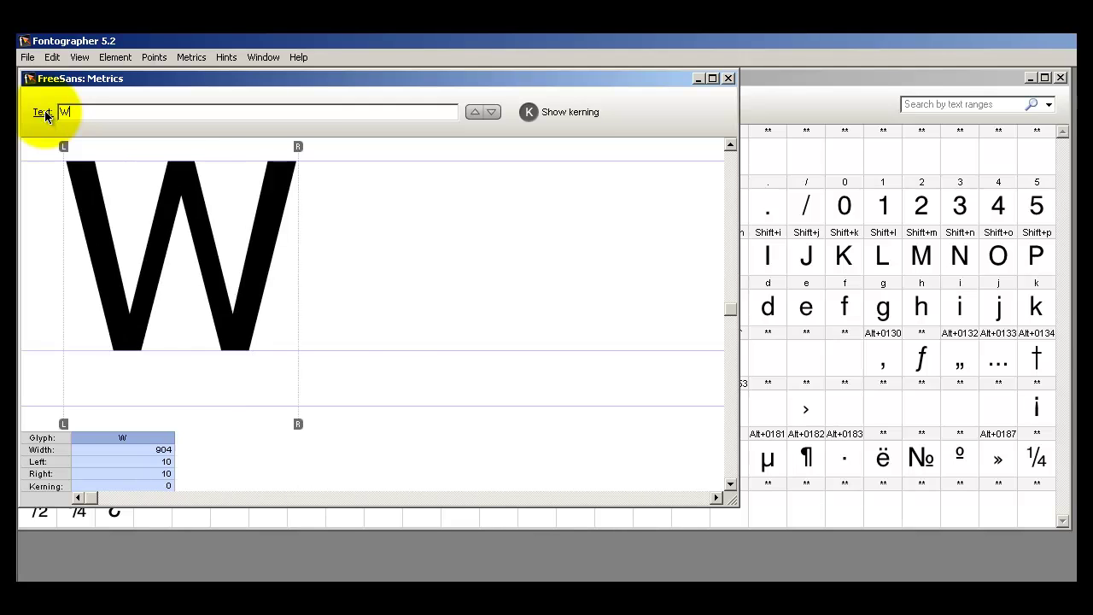
text(a)
click(375, 263)
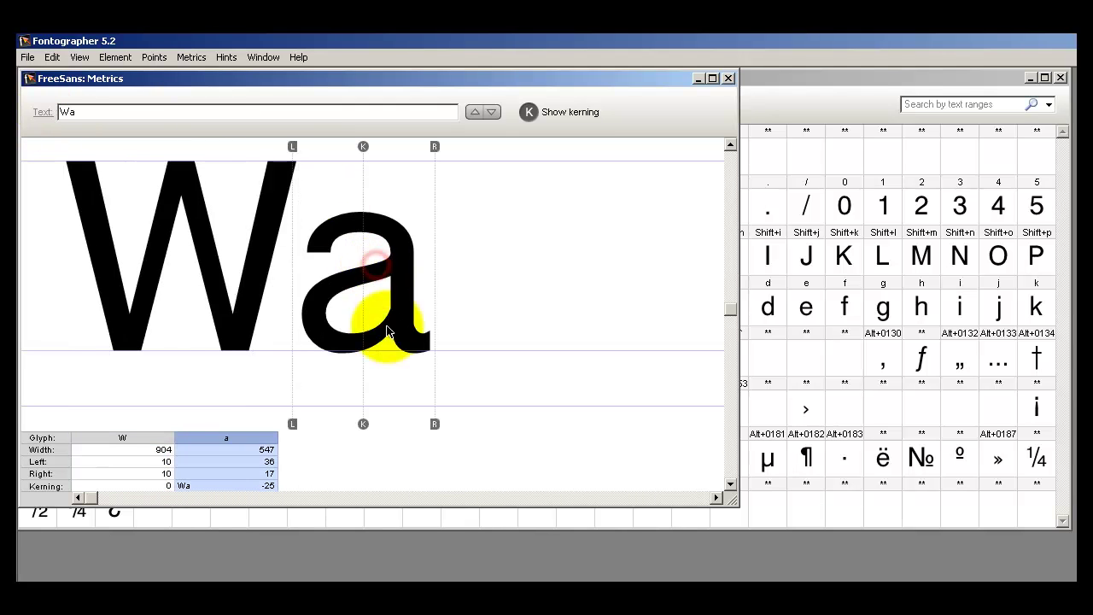
drag(361, 424, 338, 423)
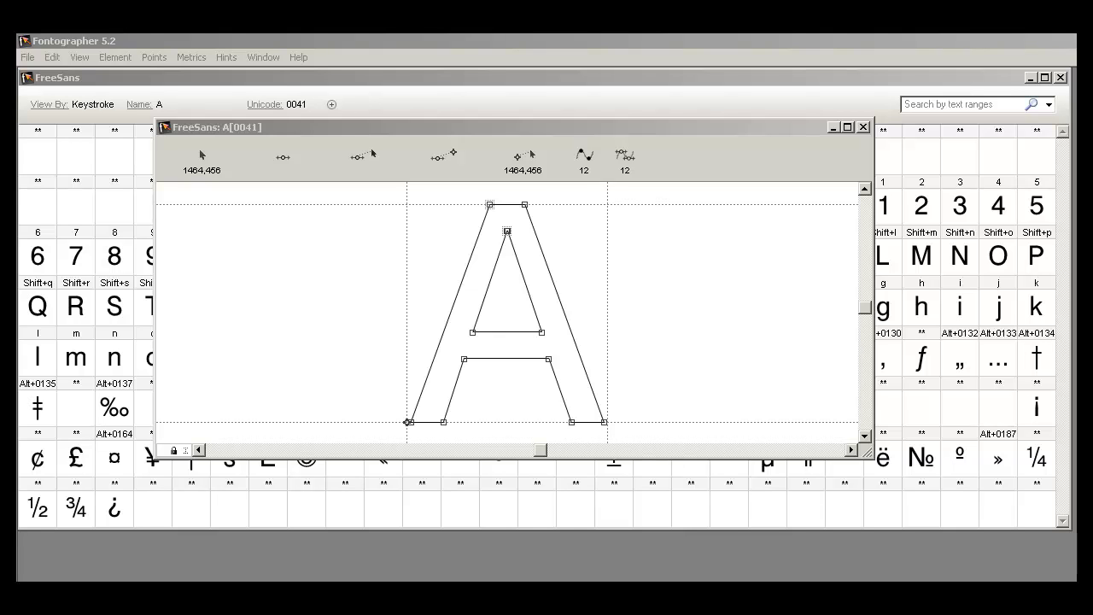
- Undo the last change on glyph A, skew it -12° via Transform, and open Blend Fonts
click(746, 131)
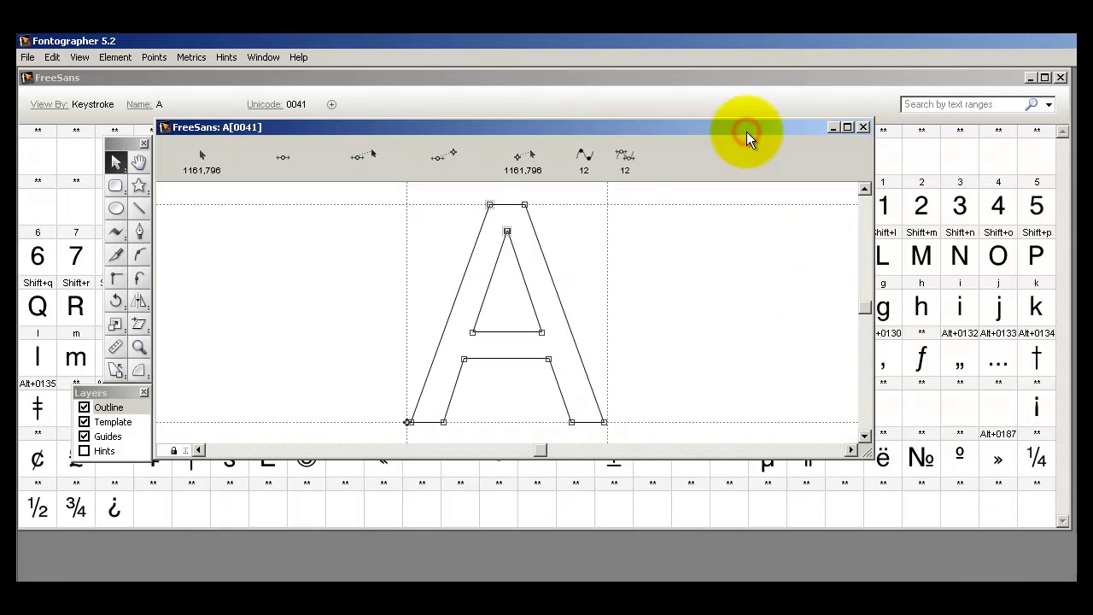
key(ctrl+z)
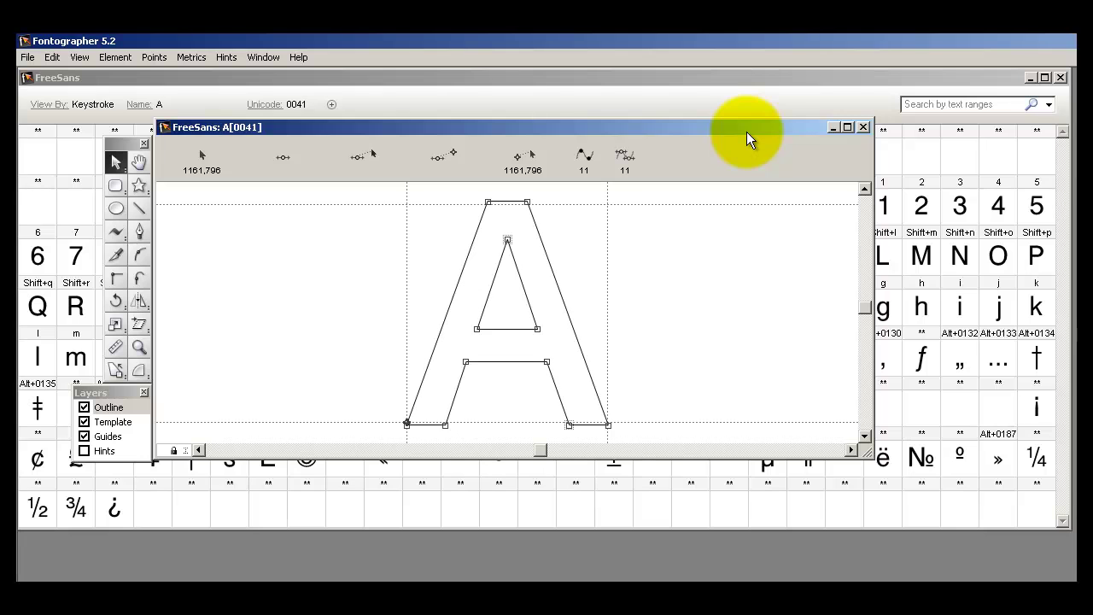
click(111, 58)
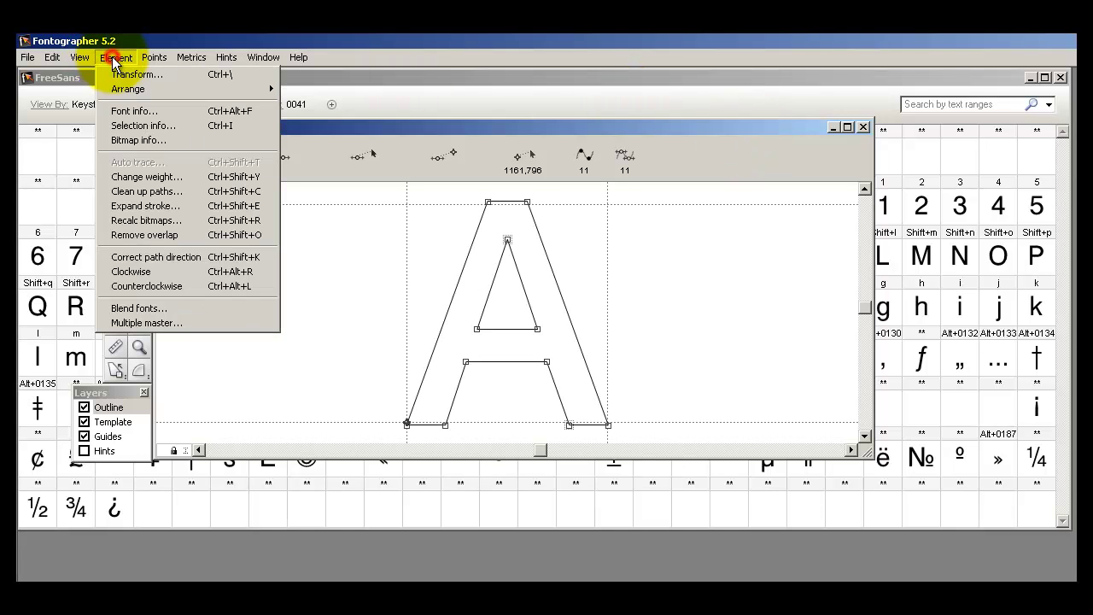
click(130, 76)
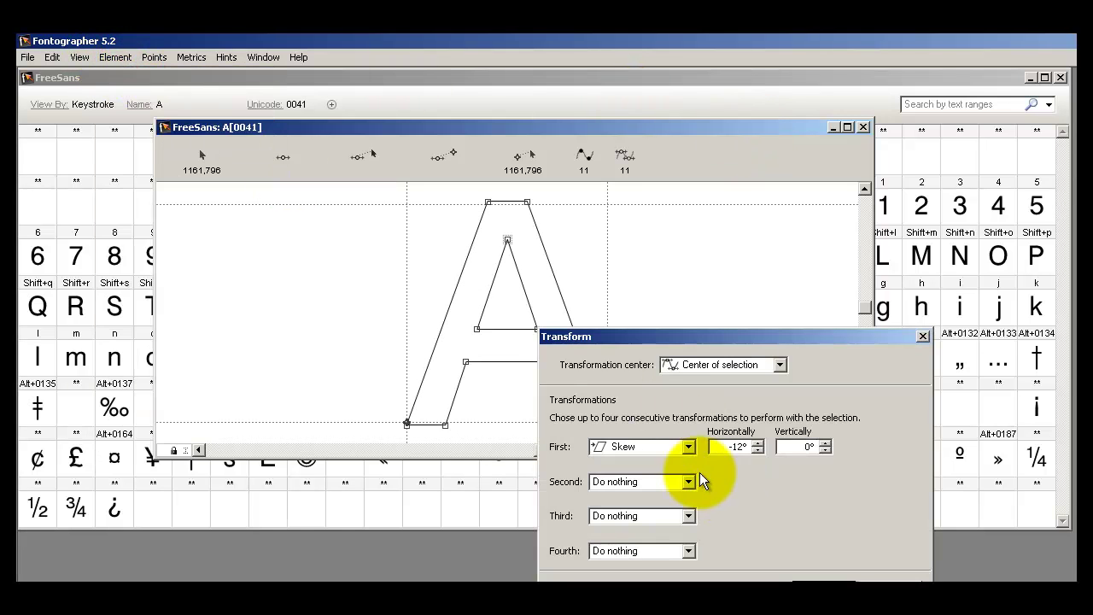
click(691, 451)
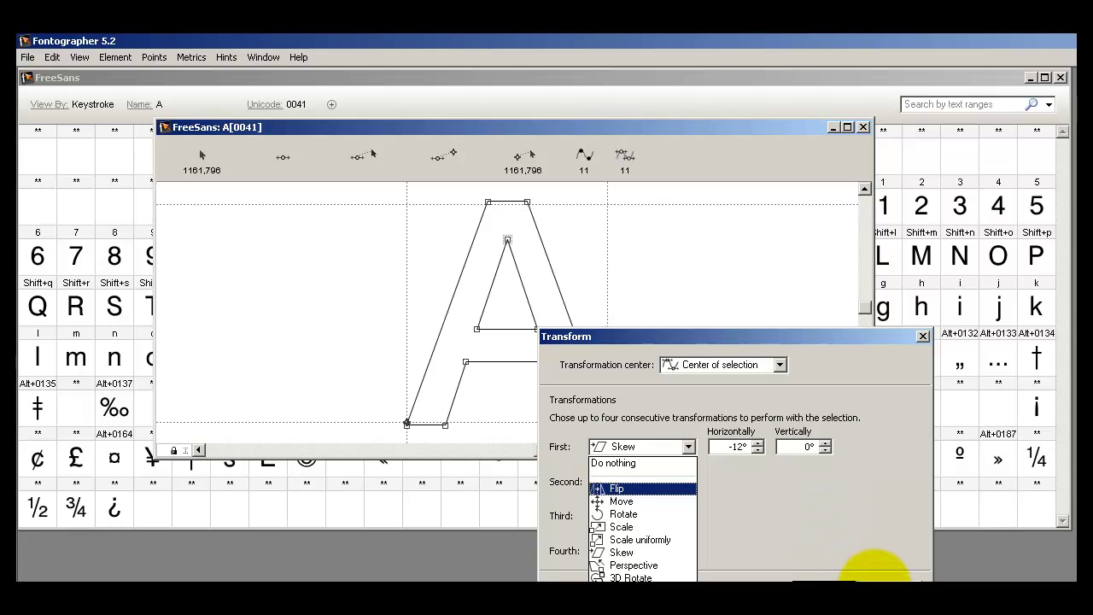
click(870, 570)
click(871, 574)
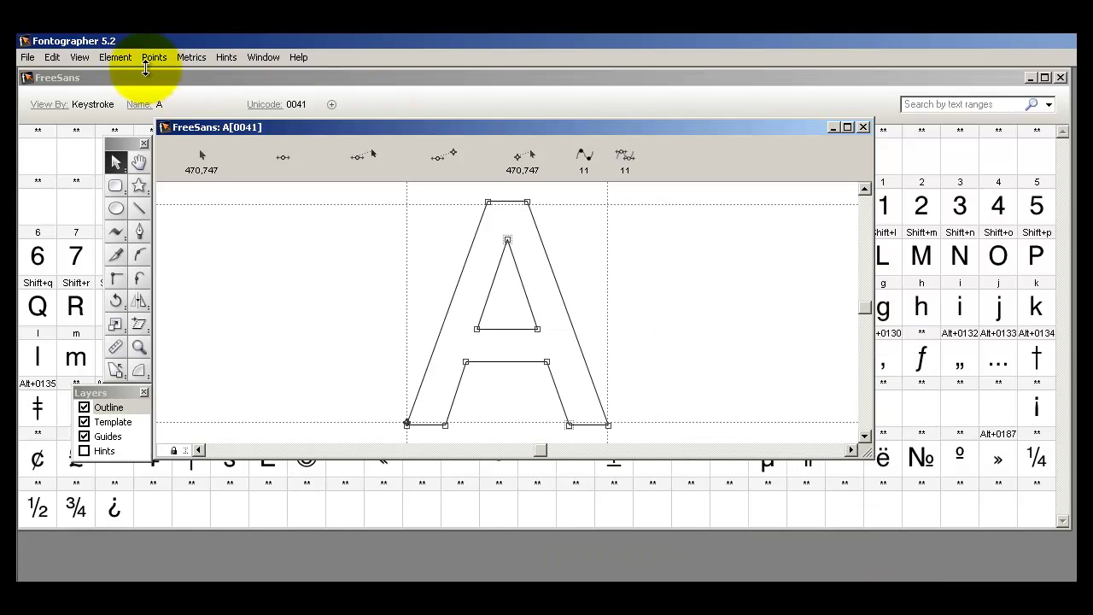
click(116, 57)
click(136, 309)
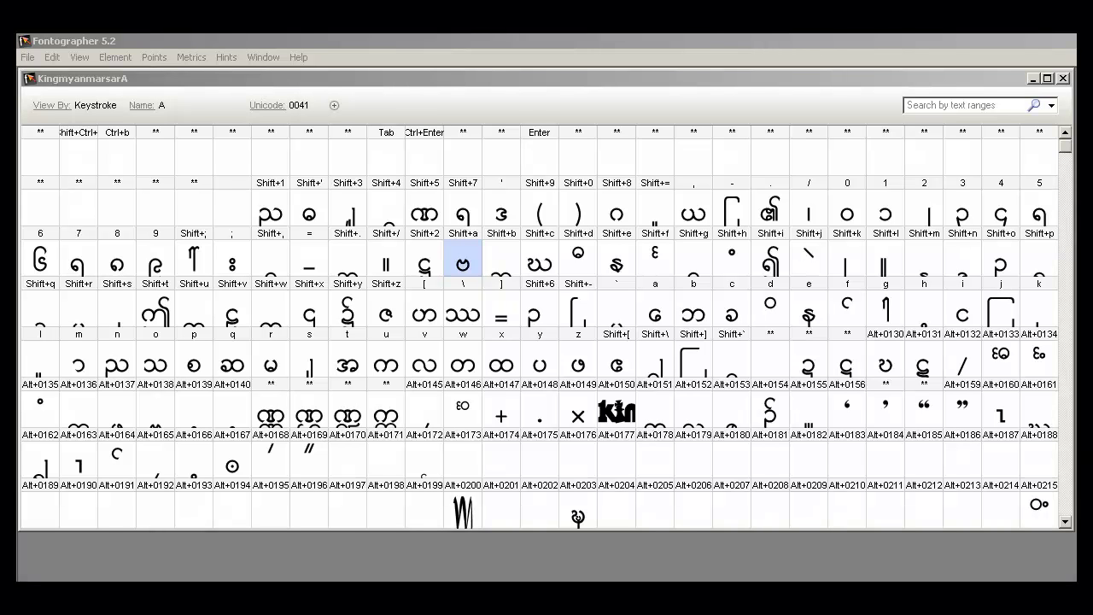
- Bring the KingmyanmarsarA Myanmar font window into focus
click(582, 83)
- Return focus to the FreeSans font window
click(808, 77)
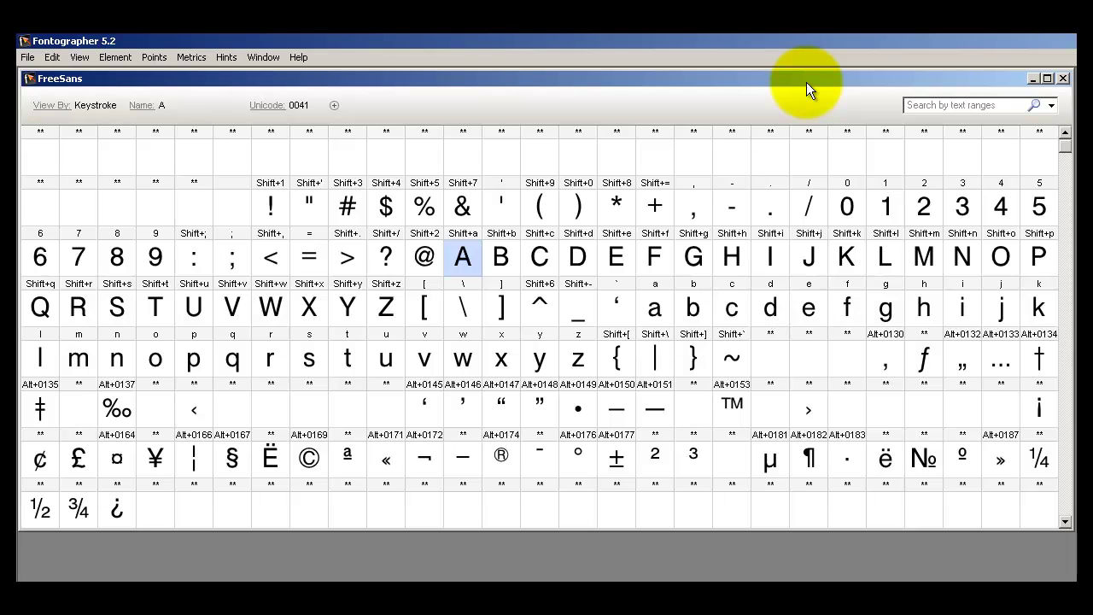
- Export glyph A as an EPS file and bring its outline window back to front
click(28, 58)
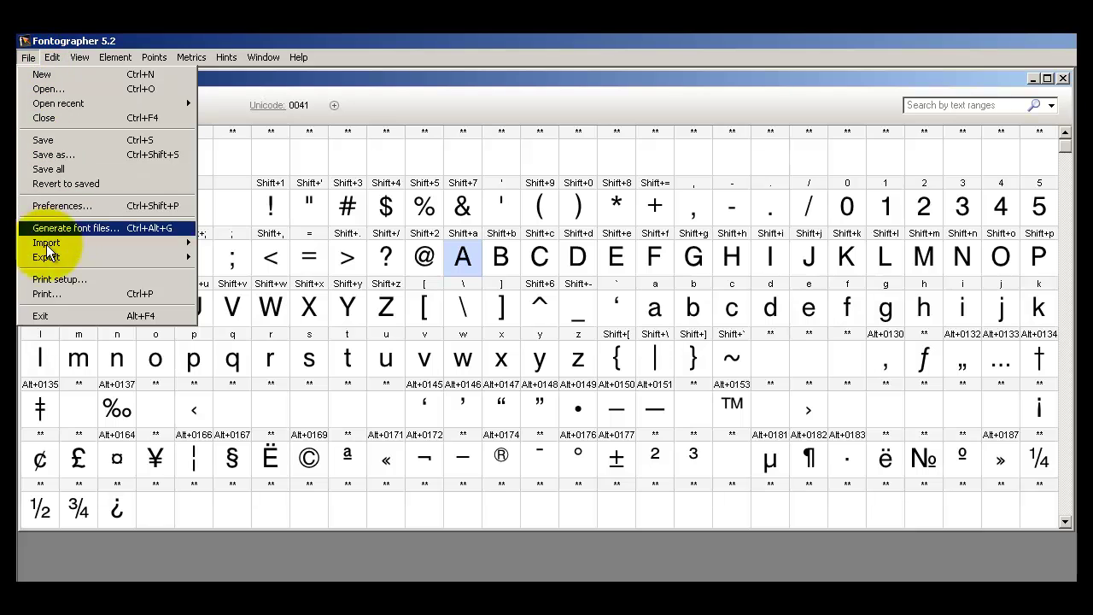
mouse_move(68, 257)
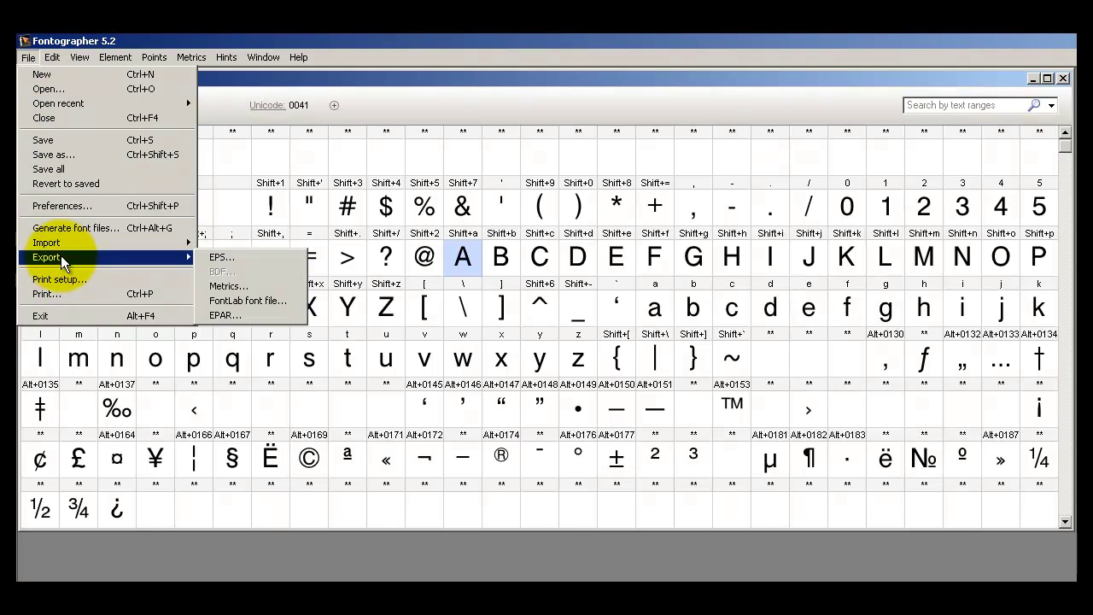
click(224, 255)
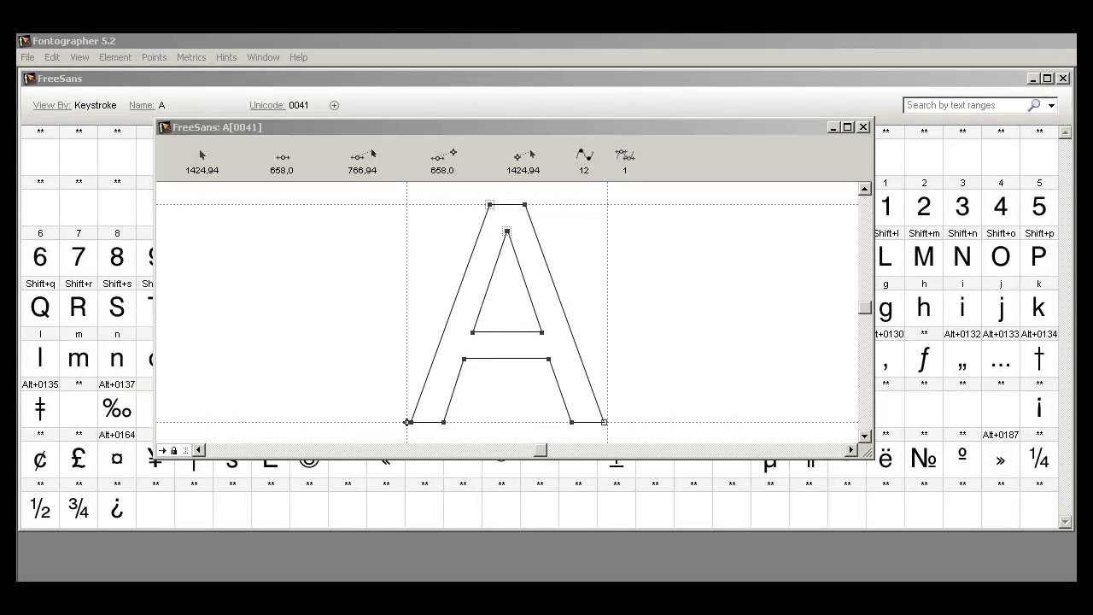
click(715, 135)
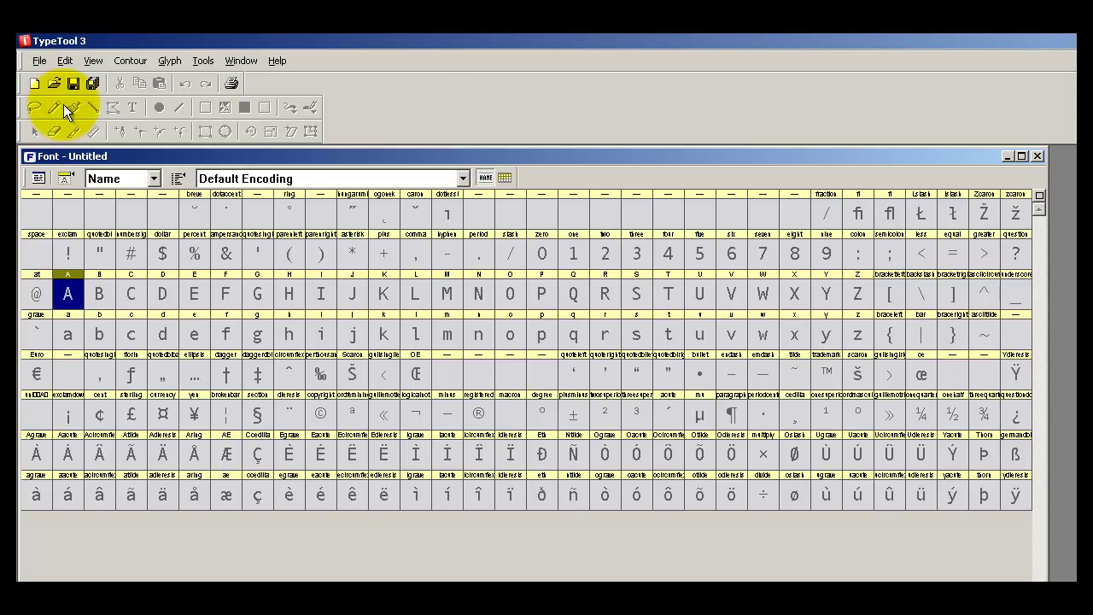
- Open TypeTool 3's File menu to compare it with Fontographer
click(40, 60)
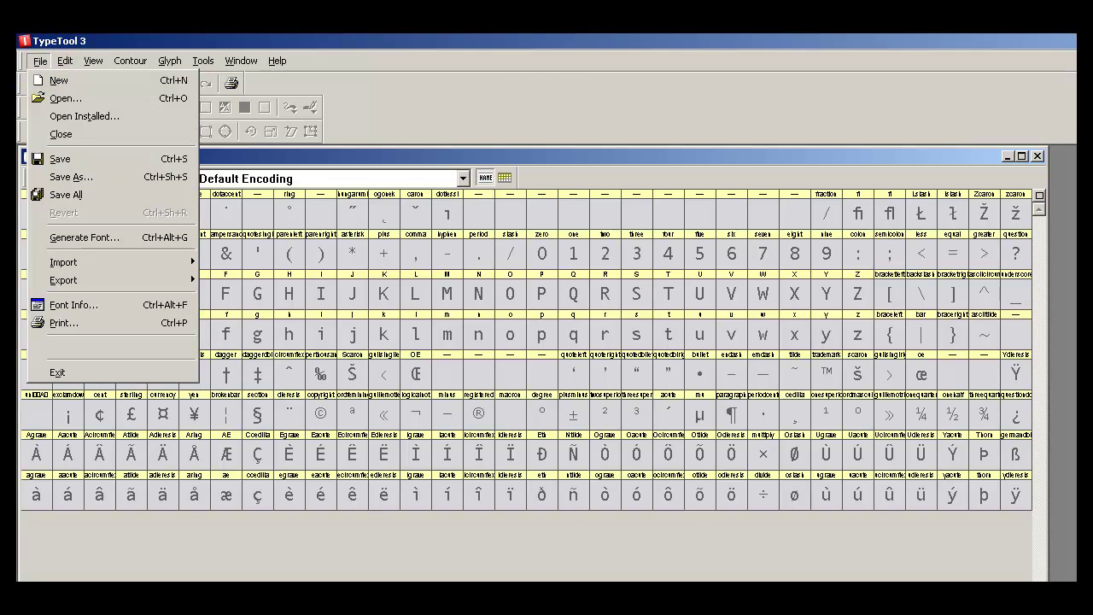